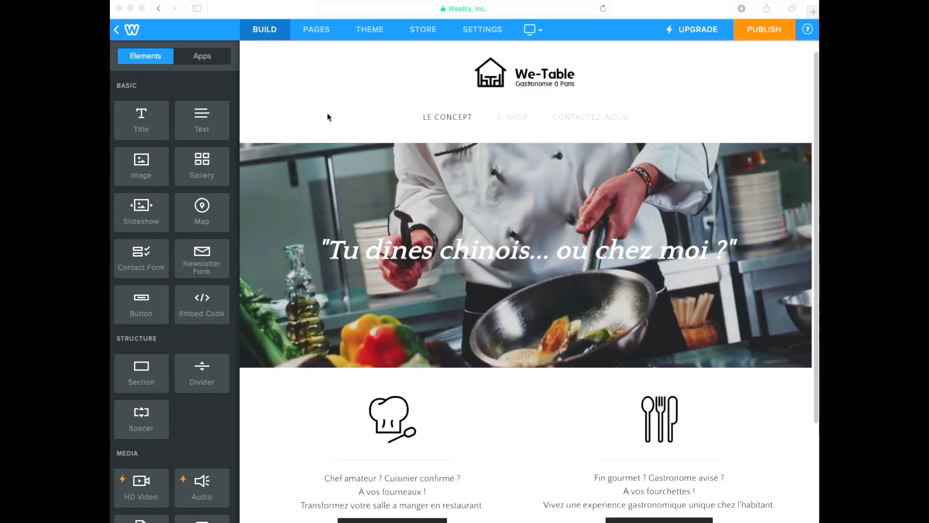
Step: Find 'multilanguage' in the App Center, then add and connect the Multilanguage app to We-Table
left_click(214, 60)
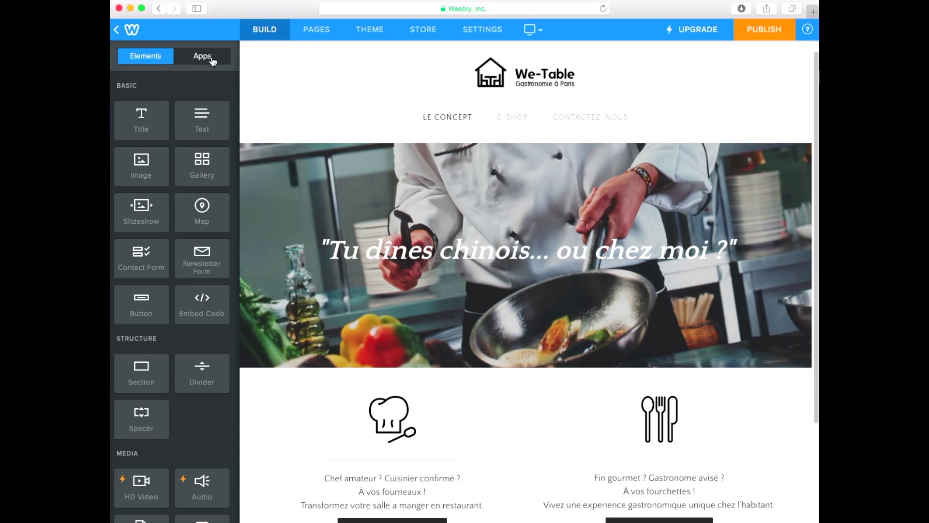
left_click(213, 60)
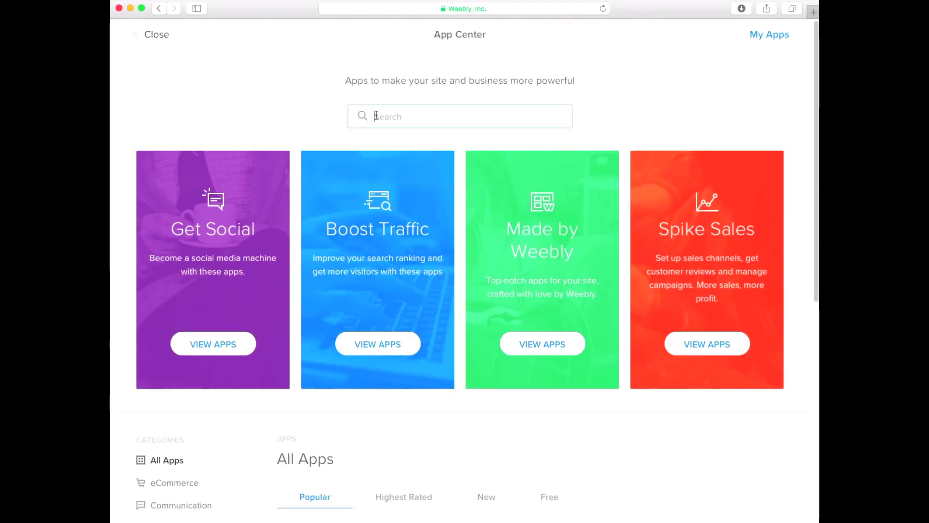
left_click(376, 116)
type("multi")
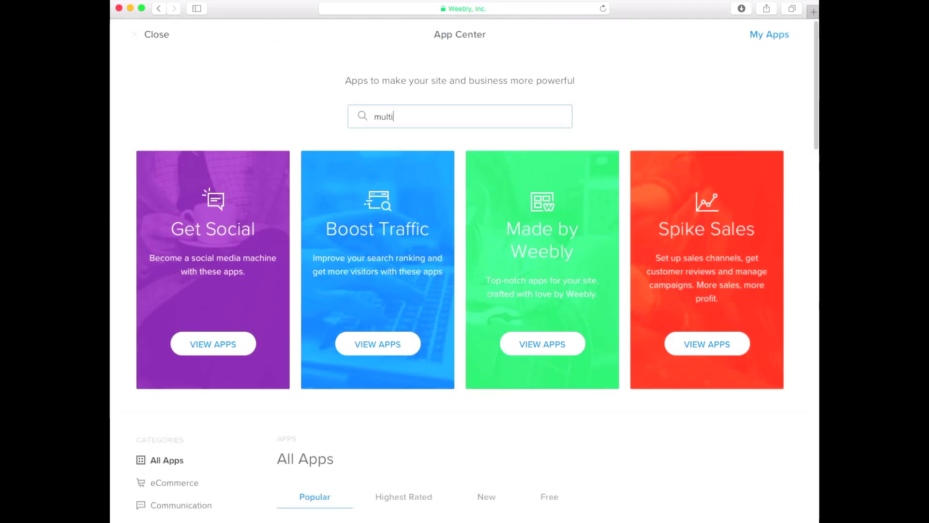
type("language")
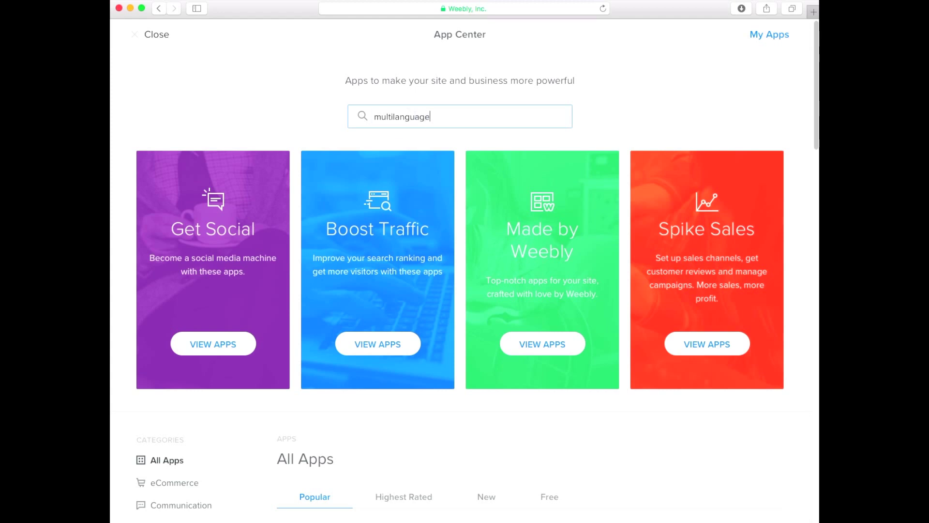
key("Return")
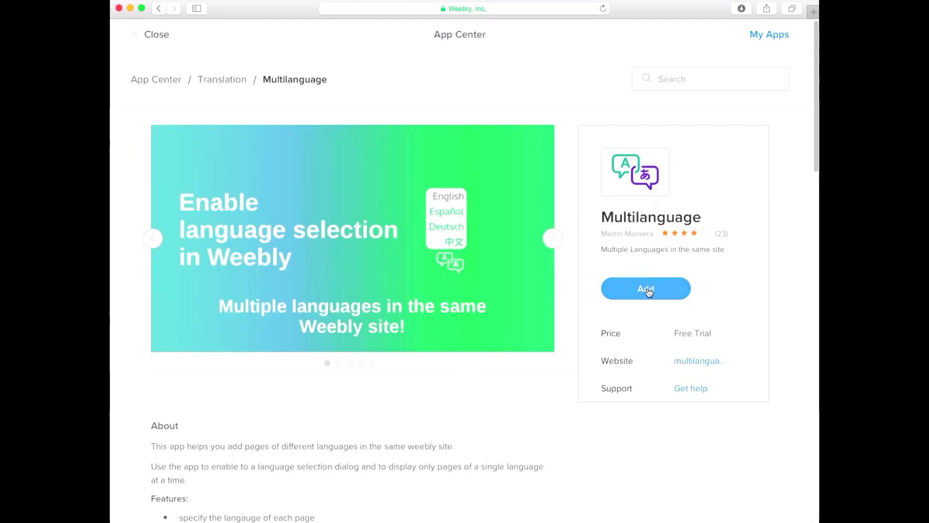
left_click(651, 290)
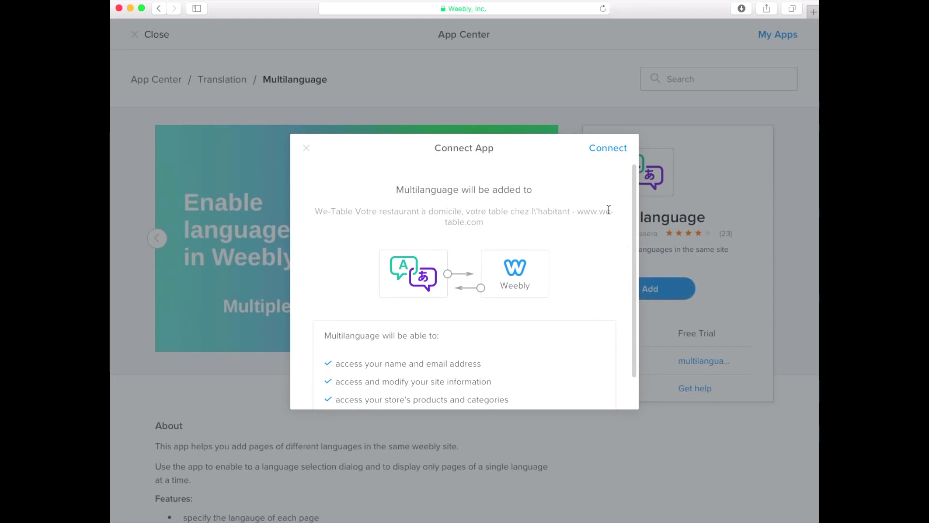
left_click(615, 148)
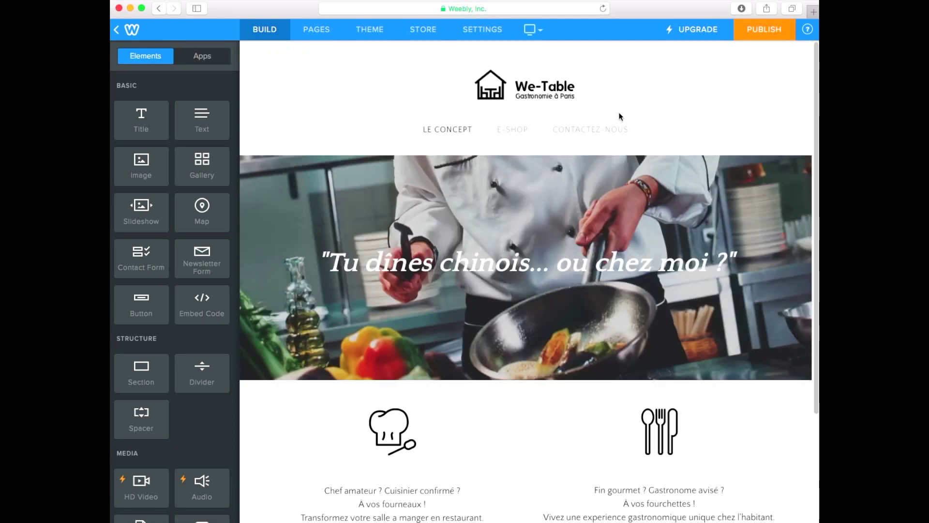
Step: Open the site settings and scroll down to reach the Pages list
left_click(491, 33)
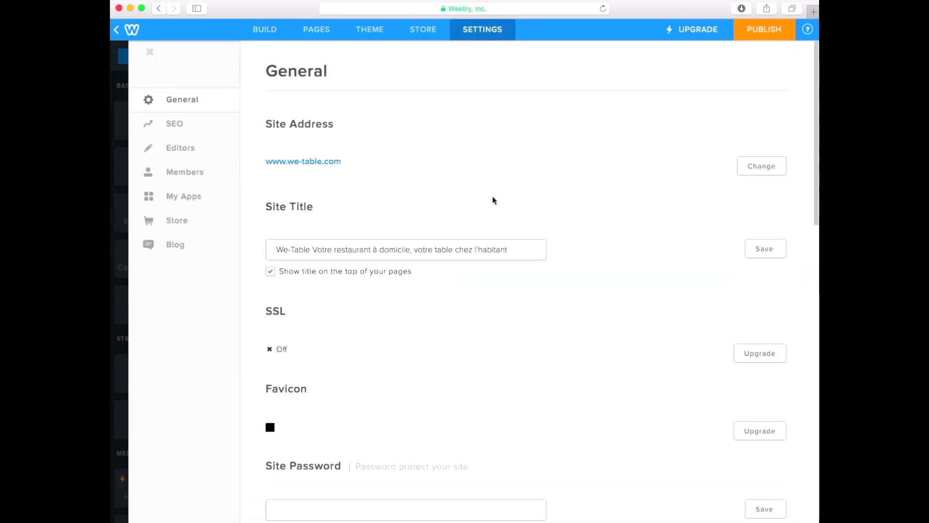
left_click_drag(816, 157, 812, 269)
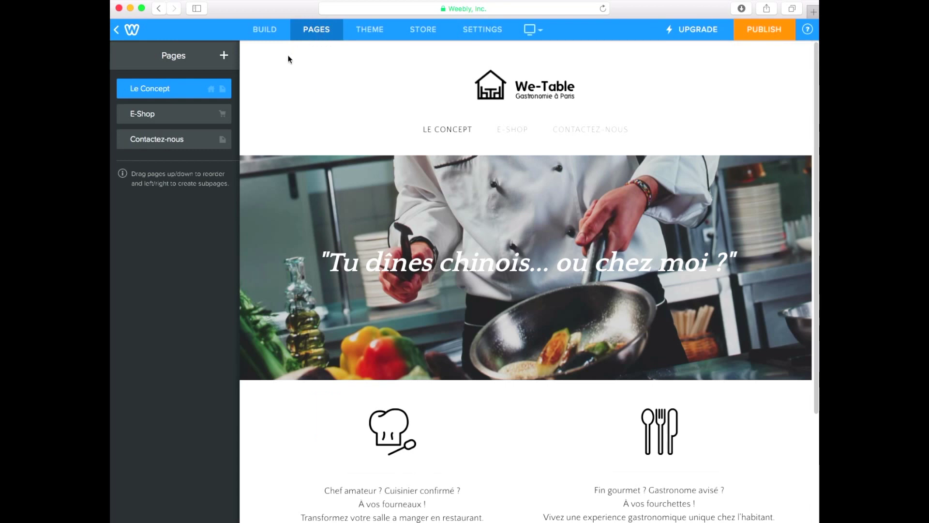
Step: Copy the Le Concept page and start renaming the copy, typing 'The'
left_click(183, 91)
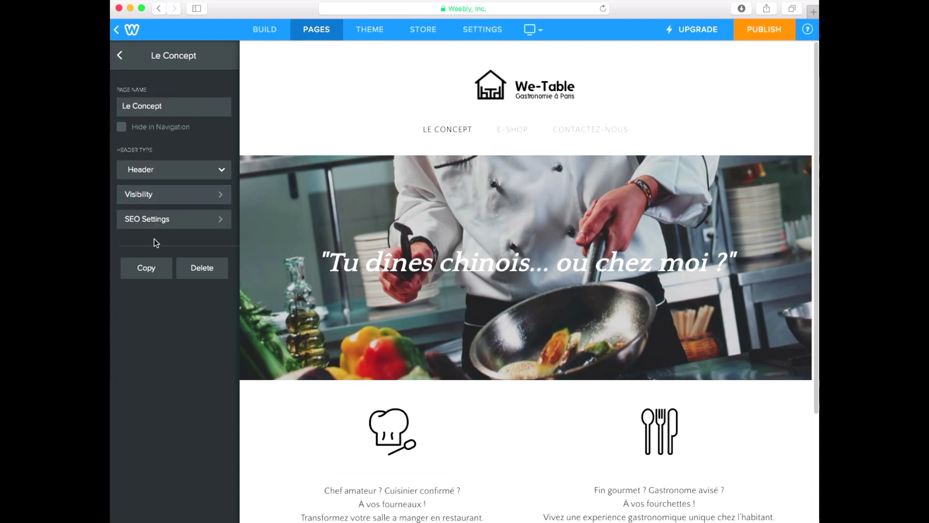
left_click(149, 270)
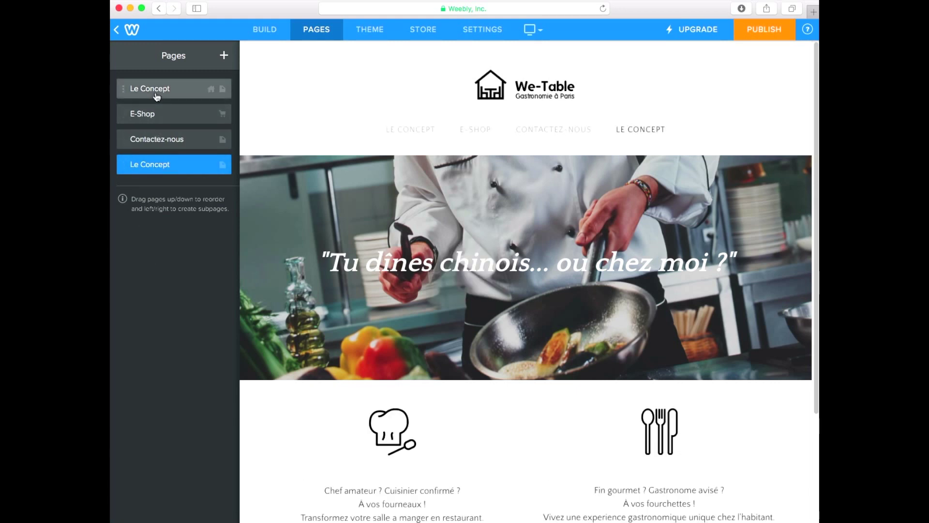
left_click(151, 169)
left_click(137, 105)
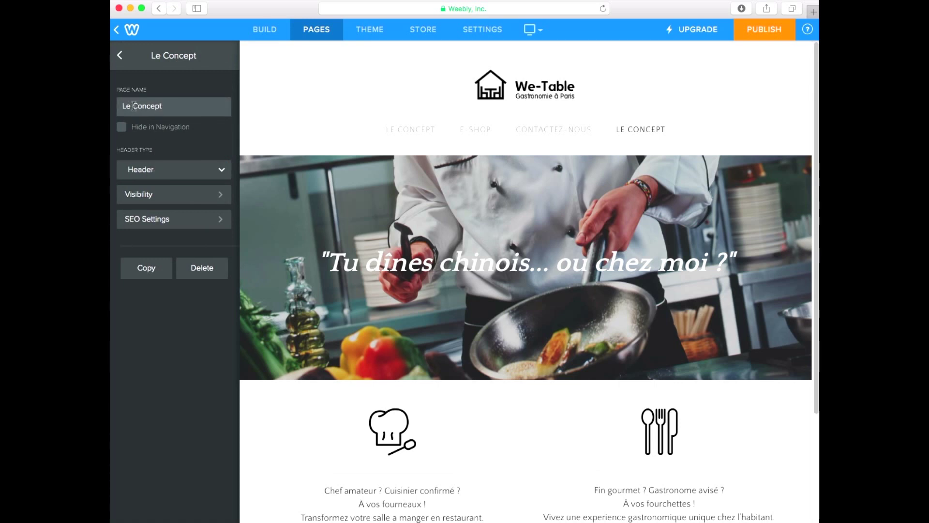
type("The")
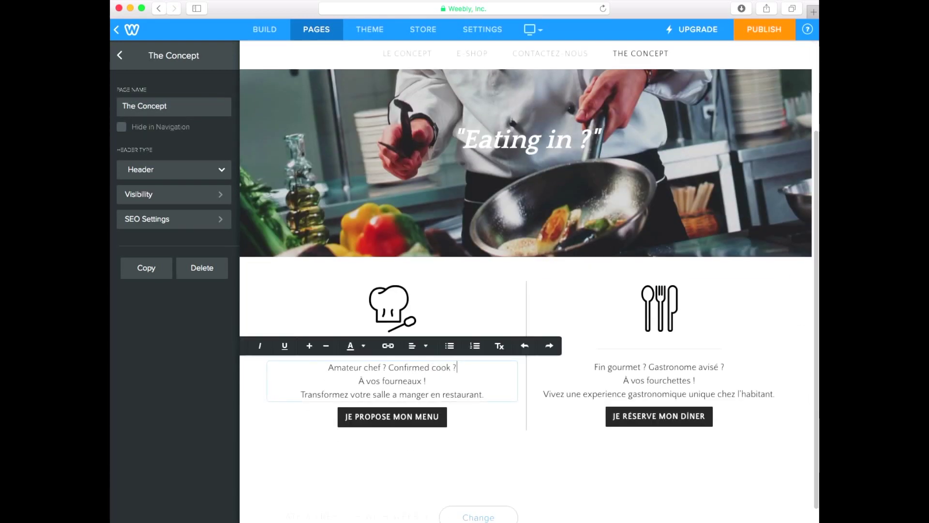
Step: Change the left column to 'Off to your kitchen ! Turn your dining room into a restaurant.' with button 'Submit my menu'
type("Off to your kitchen !Turn your dining room into a restaurant.")
left_click(392, 416)
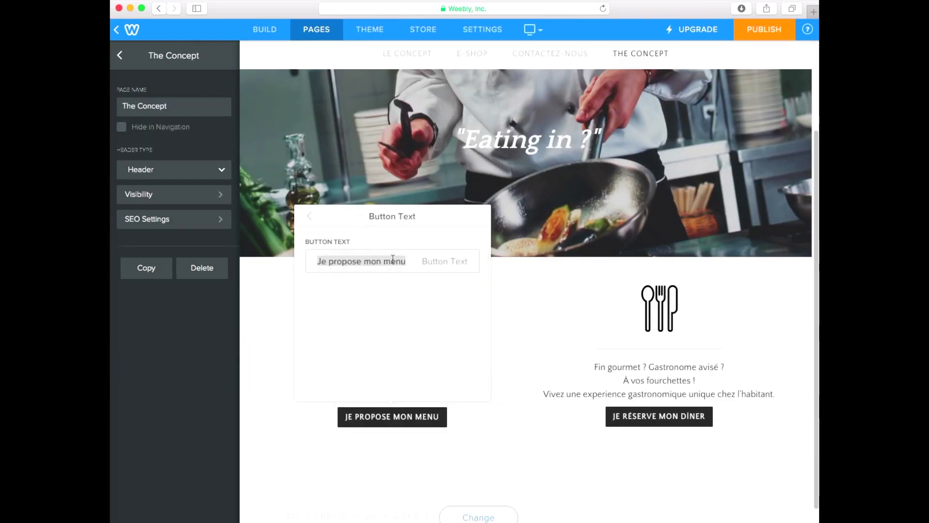
type("Submit my menu")
Step: Change the right column to 'Foodie ? Wide gourmet ?', 'Grab your forks !', 'Enjoy a unique culinary experience' with button 'Book my dinner'
triple_click(660, 367)
type("Foodie ? Wide gourmet ?")
triple_click(659, 380)
type("Grab your forks !")
triple_click(660, 393)
type("Enjoy a unique culinary experience")
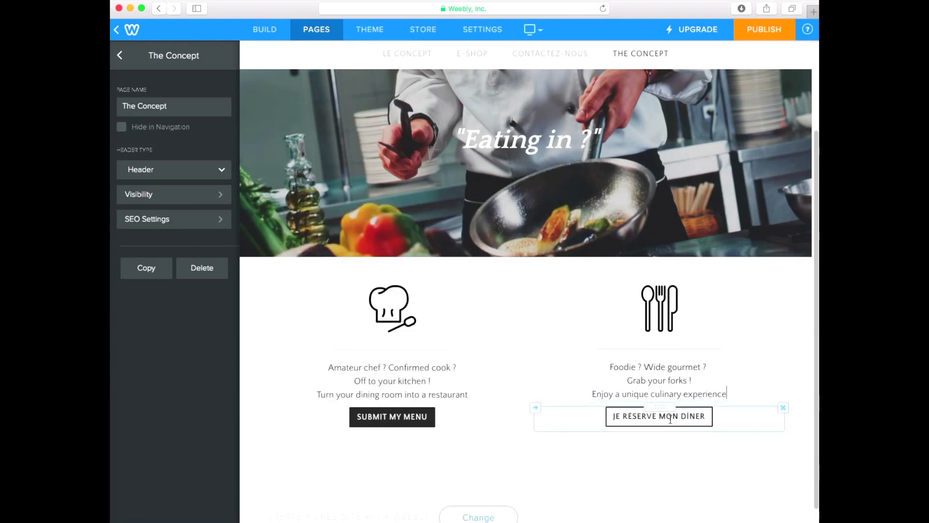
left_click(671, 416)
type("Book my dinner")
key("Return")
Step: Publish the site with the translated The Concept page
scroll(670, 319, "up", 3)
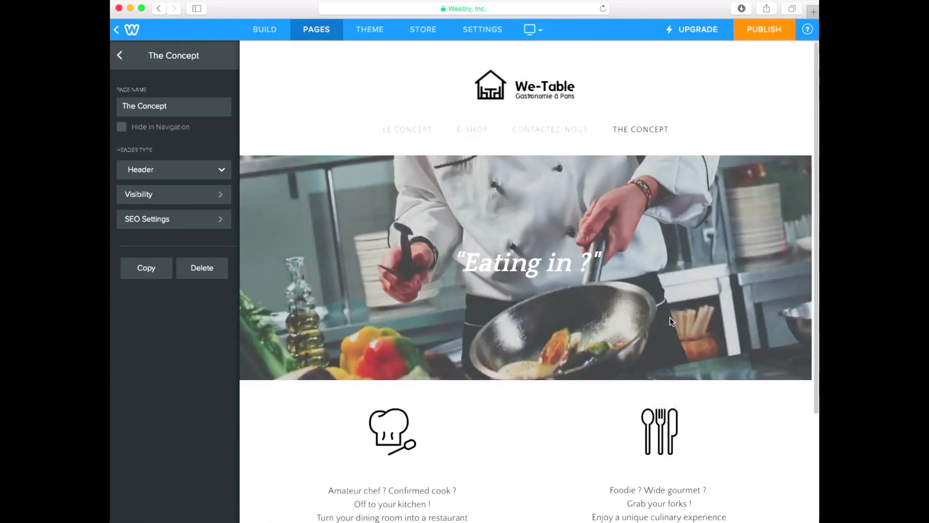
scroll(671, 321, "down", 3)
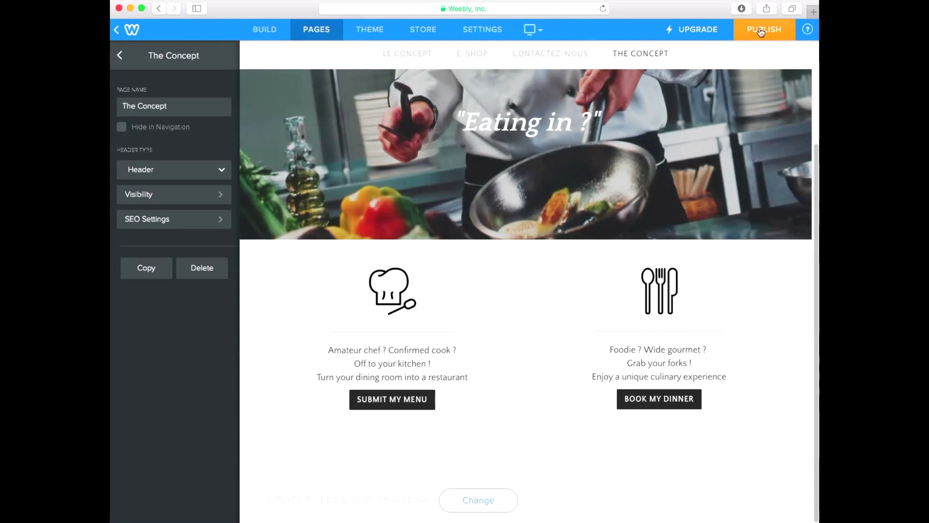
left_click(762, 31)
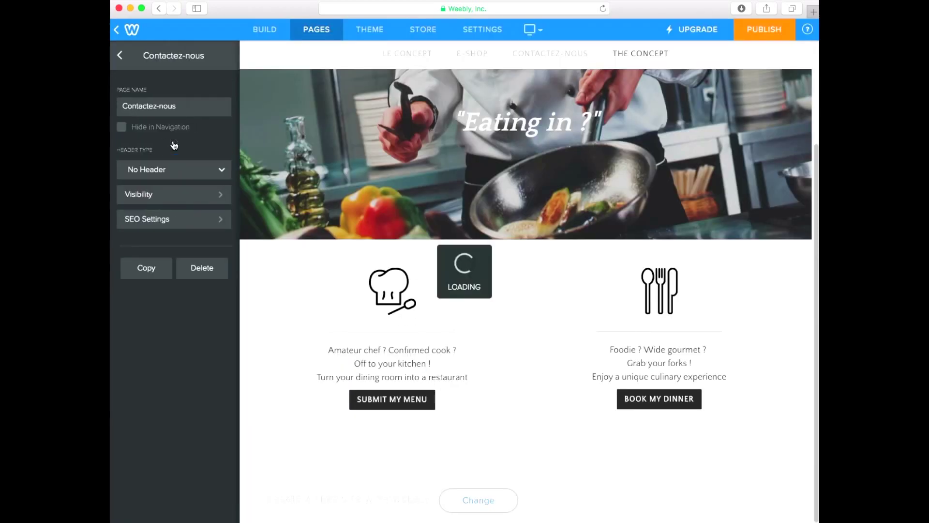
Step: Duplicate the Contactez-nous page and rename the copy 'Contact us'
left_click(146, 269)
left_click(157, 189)
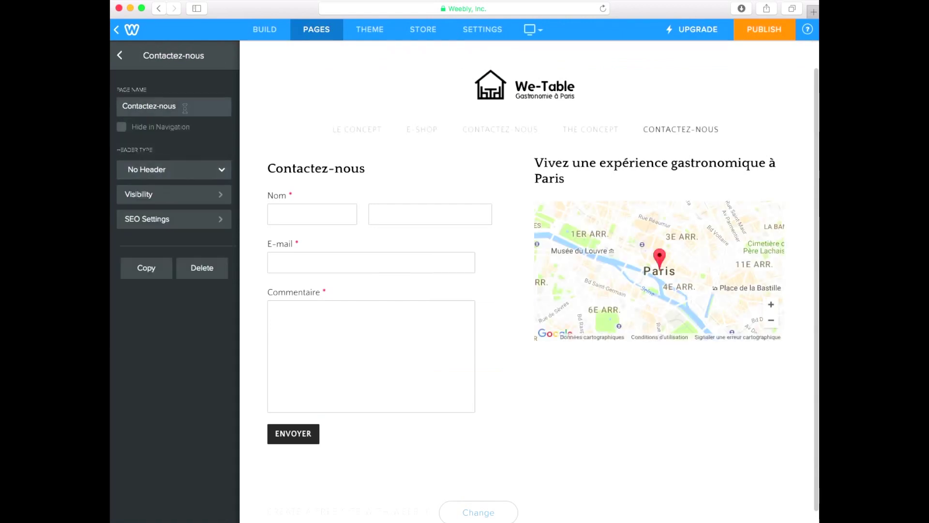
left_click(194, 106)
key("BackSpace")
key("BackSpace")
key("BackSpace")
key("BackSpace")
key("BackSpace")
key("BackSpace")
key("BackSpace")
type("us")
key("Return")
Step: Retitle the form 'Contact us', relabel fields 'Name' and 'Message', and set the button to 'Send'
left_click(365, 169)
key("BackSpace")
key("BackSpace")
key("BackSpace")
key("BackSpace")
key("BackSpace")
key("BackSpace")
key("BackSpace")
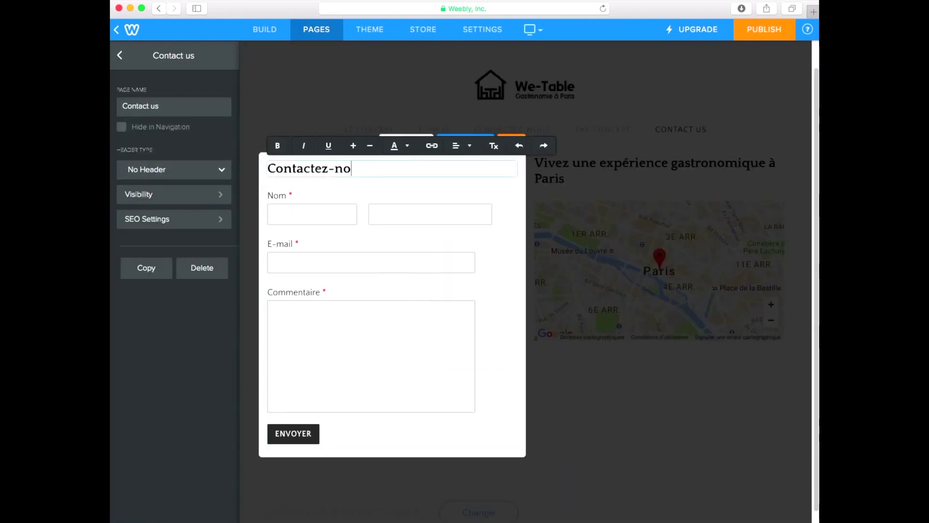
type("us")
left_click(283, 199)
type("Name")
left_click(278, 246)
left_click(281, 292)
type("Message")
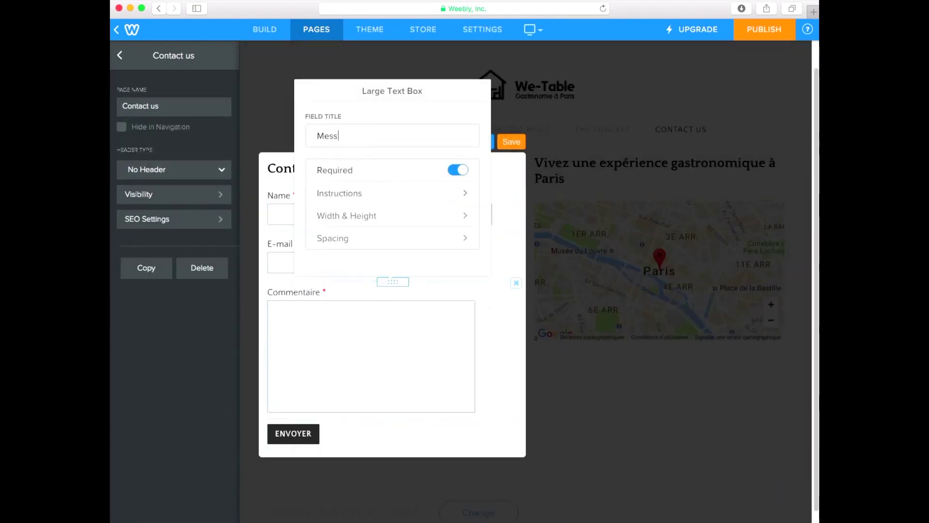
left_click(294, 433)
left_click(320, 132)
type("Send")
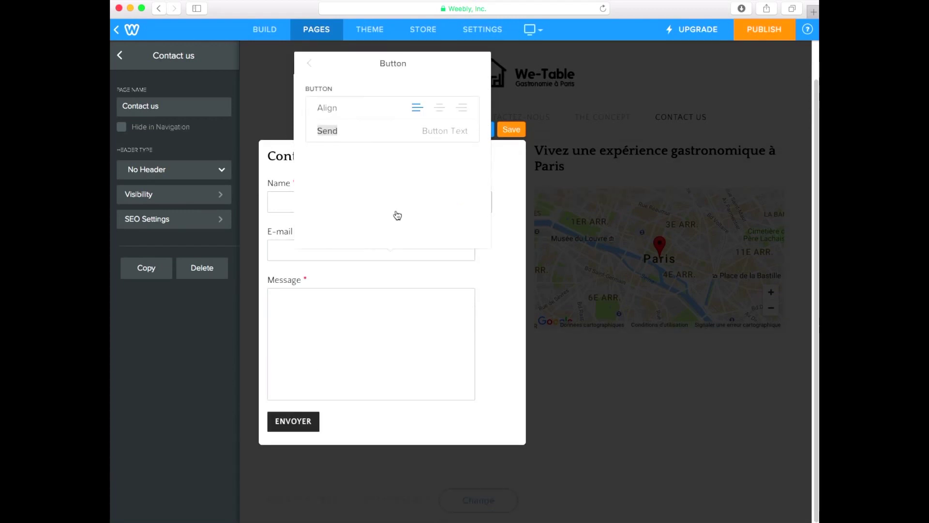
left_click(310, 63)
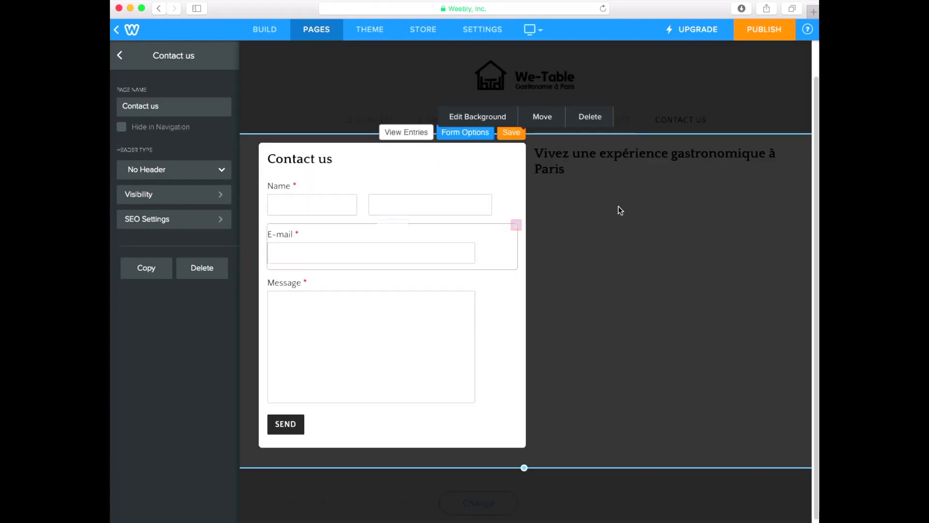
Step: Change the heading to 'Enjoy a unique culinary experience in Paris' and publish the site
left_click(652, 162)
left_click_drag(573, 169, 538, 145)
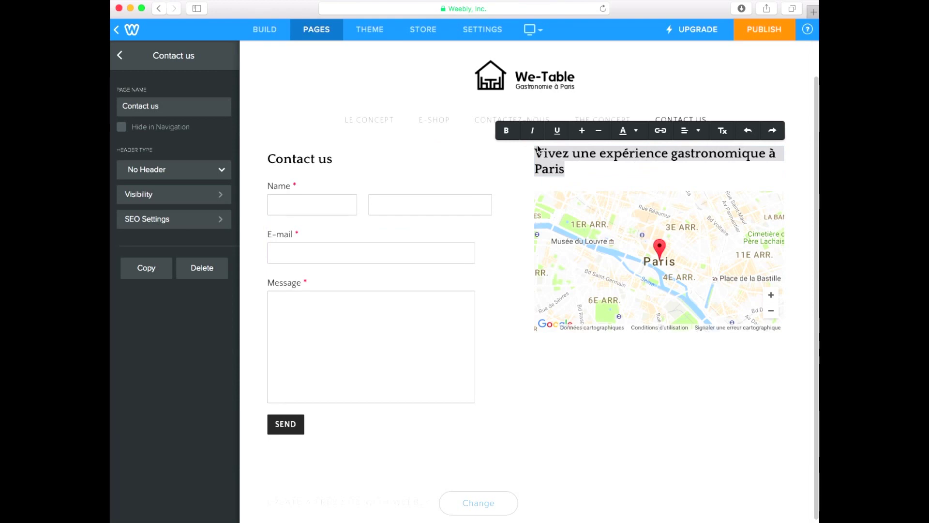
type("Enjoy a unique c")
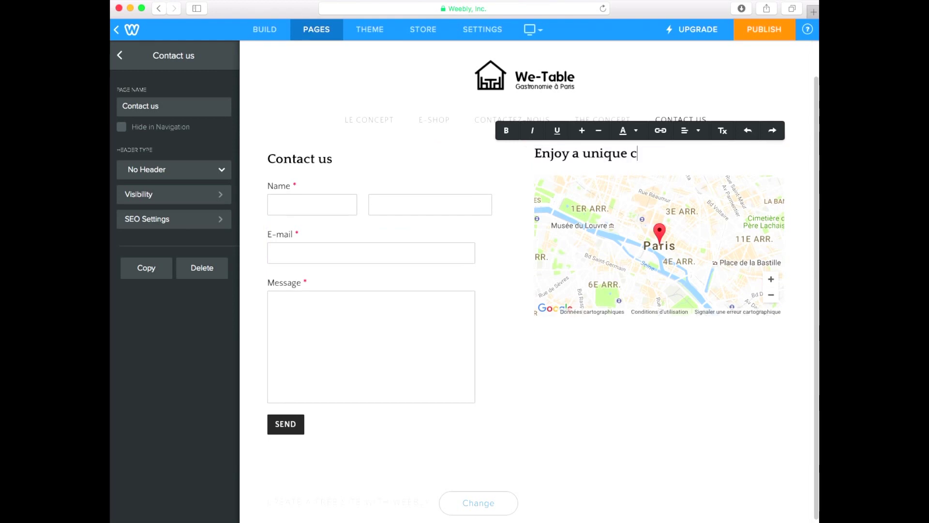
type("ulinary experience in Paris")
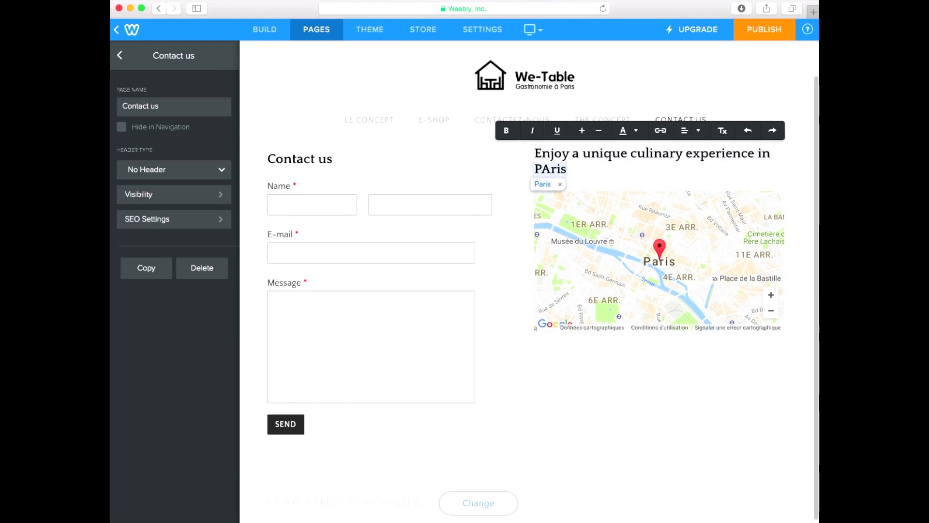
left_click(761, 32)
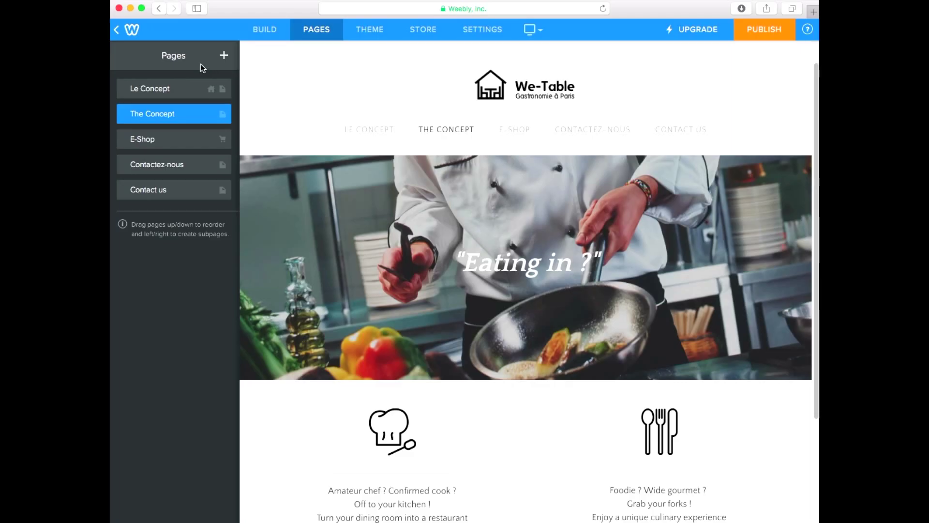
Step: From the Build view's installed apps (My Apps), open Manage for the Multilanguage app
left_click(260, 31)
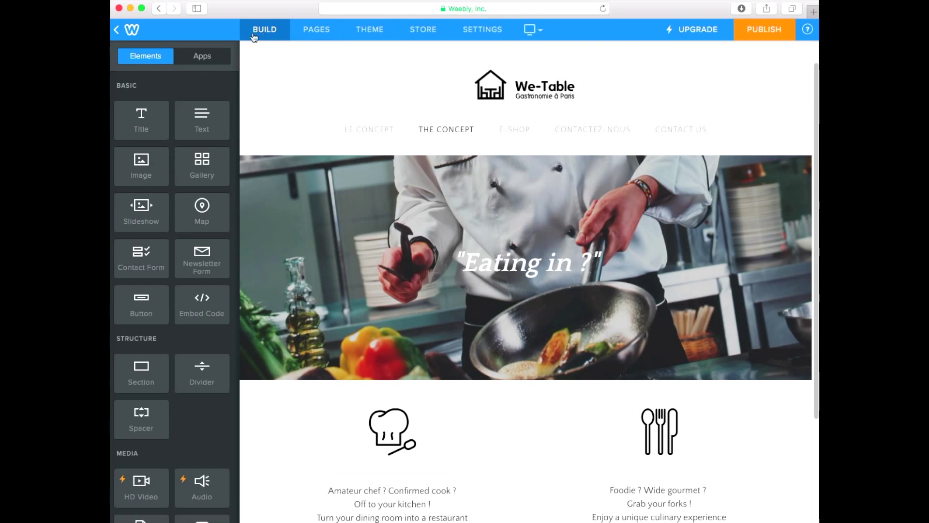
left_click(208, 59)
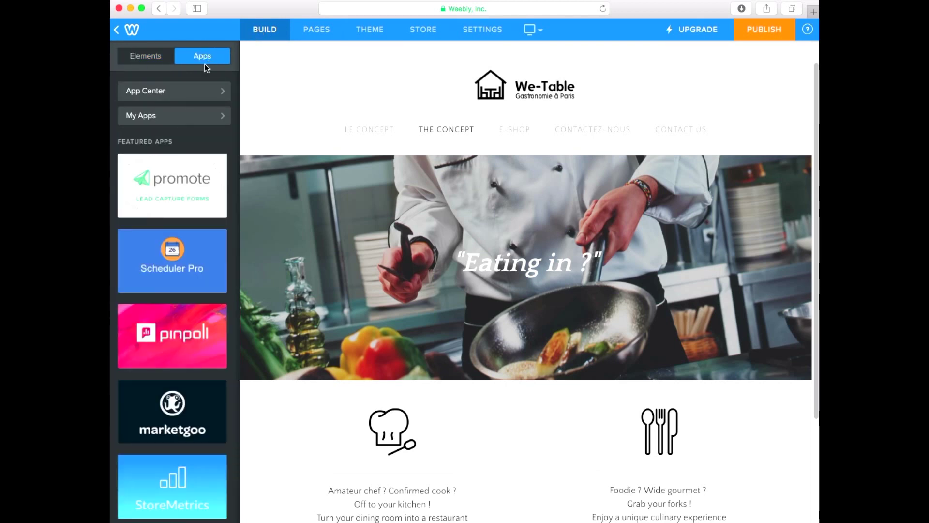
left_click(194, 117)
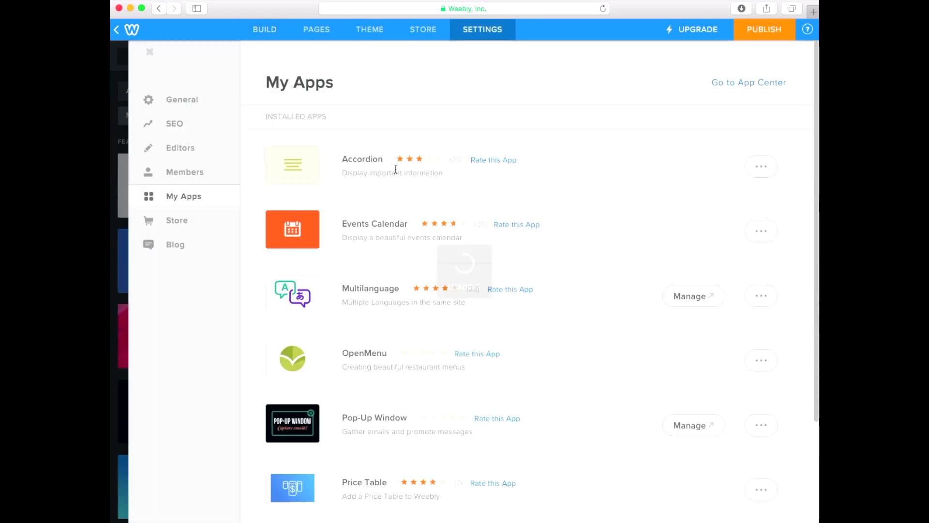
left_click(702, 299)
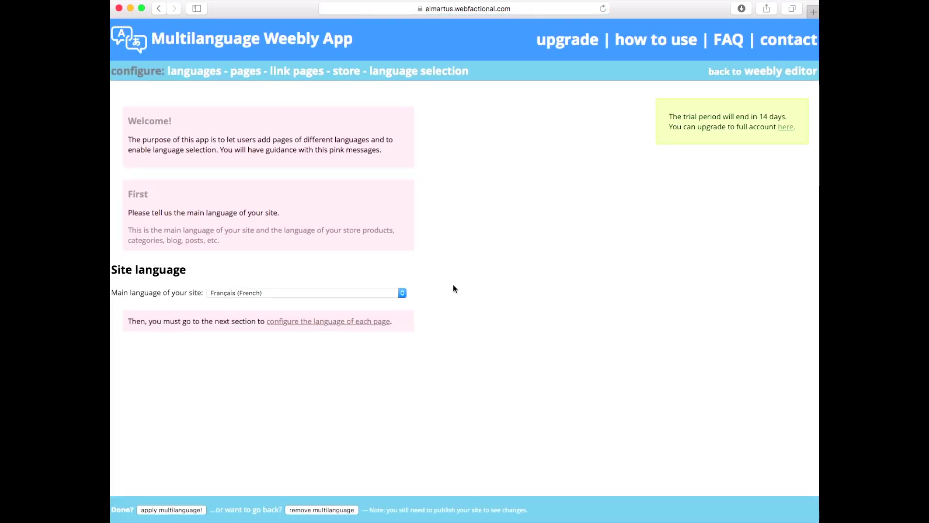
Step: Keep Français as the main language and set the Contact us and The Concept pages to English
left_click(356, 292)
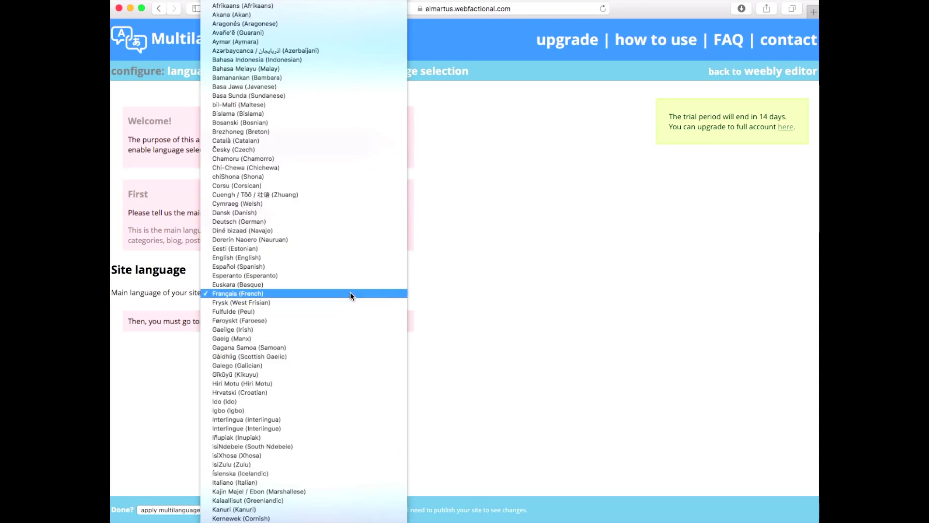
left_click(350, 293)
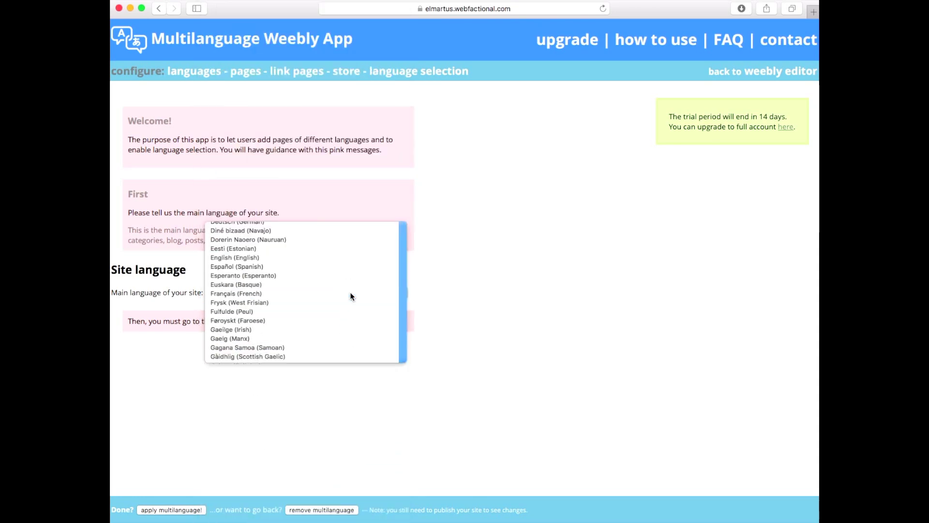
left_click(243, 73)
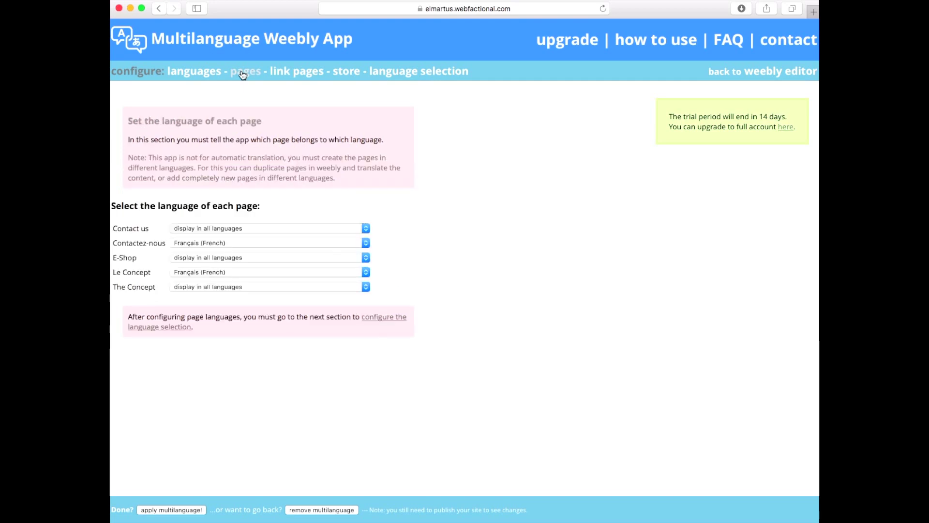
left_click(283, 228)
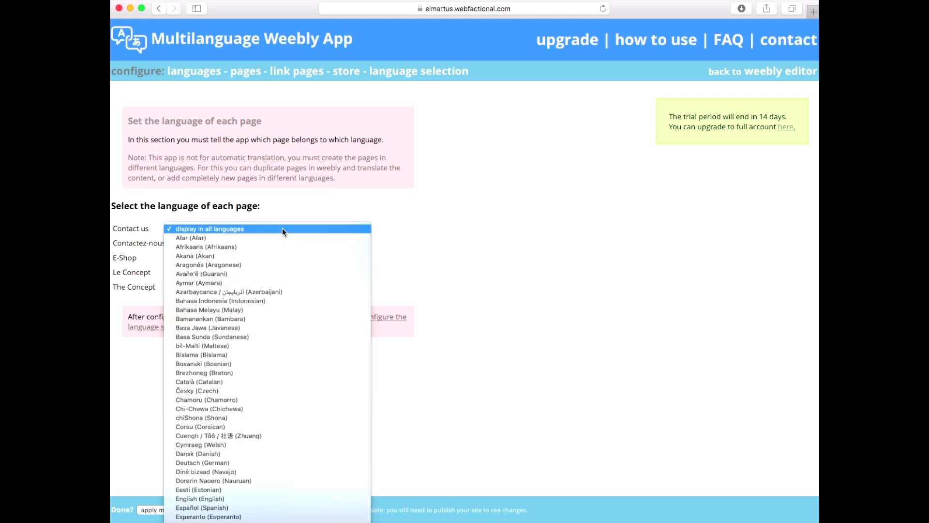
left_click(228, 499)
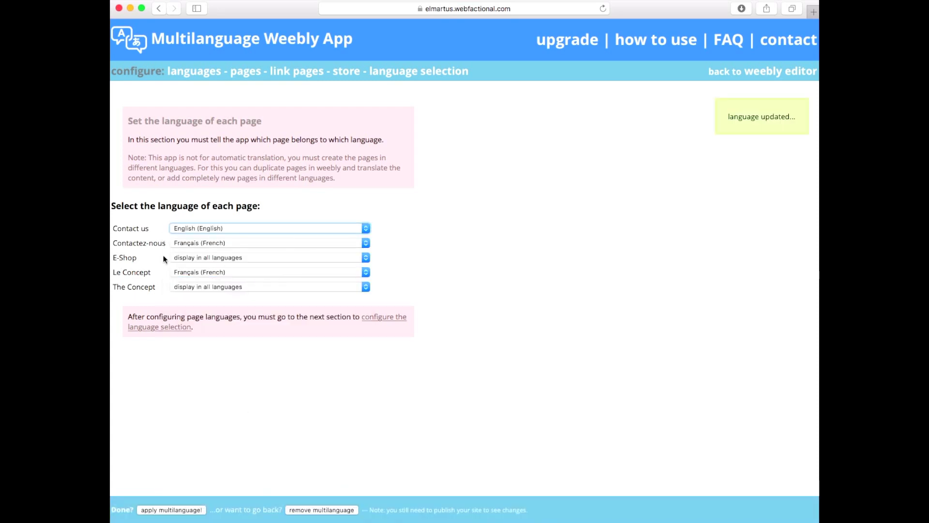
left_click(245, 288)
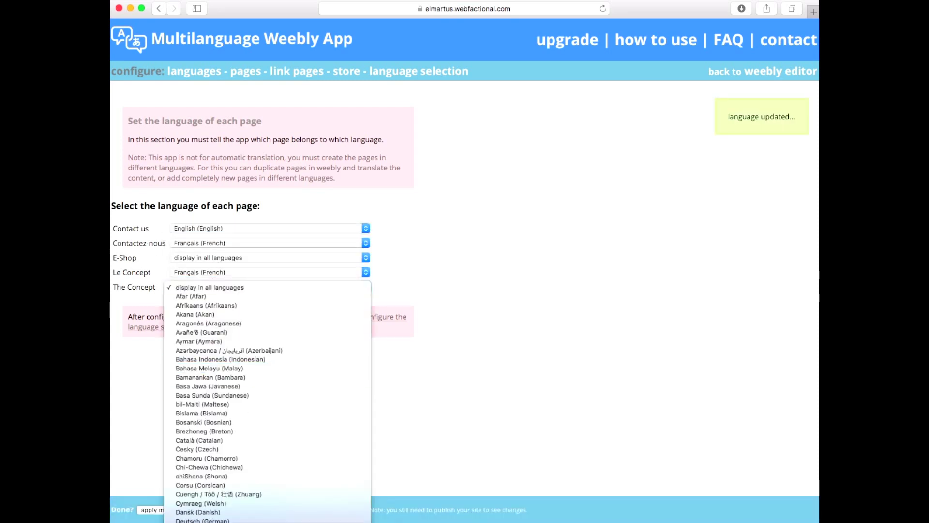
left_click(233, 486)
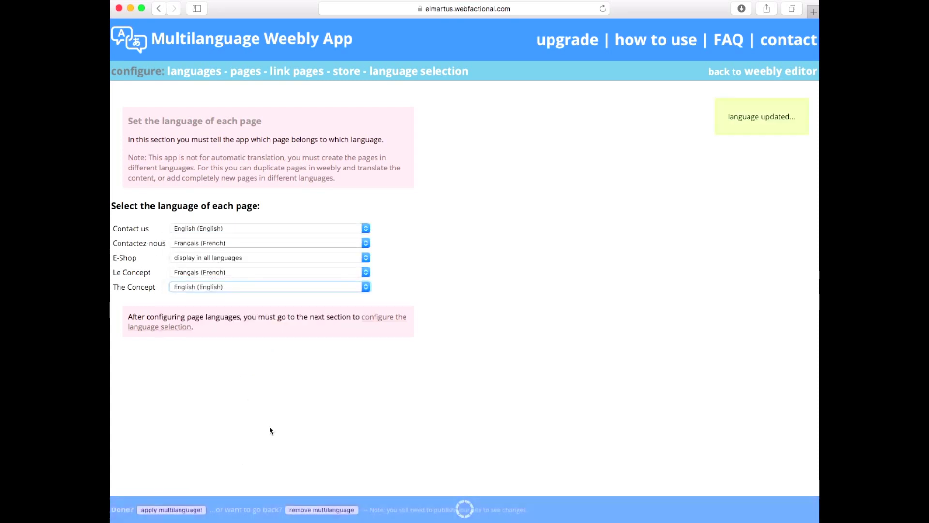
Step: Link Contactez-nous with Contact us and Le Concept with The Concept as equivalent pages
left_click(300, 74)
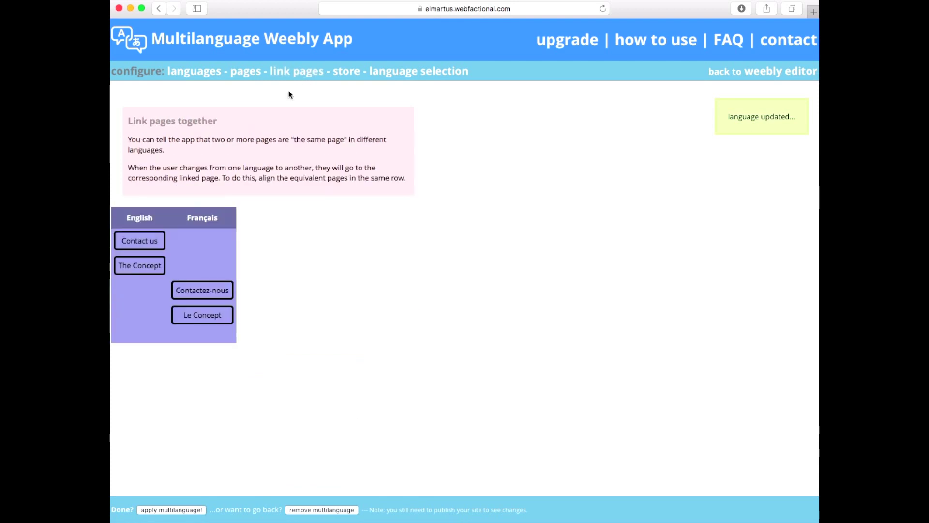
left_click_drag(207, 294, 207, 242)
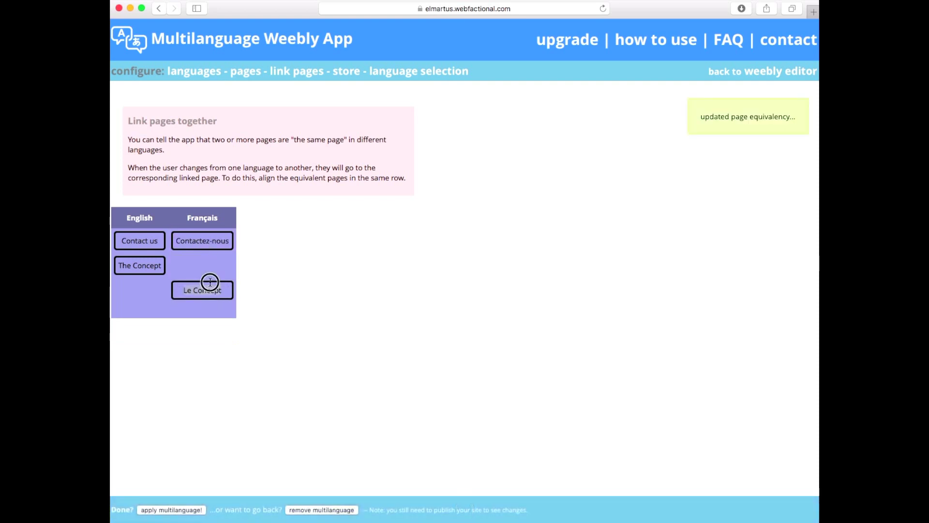
left_click_drag(209, 292, 212, 267)
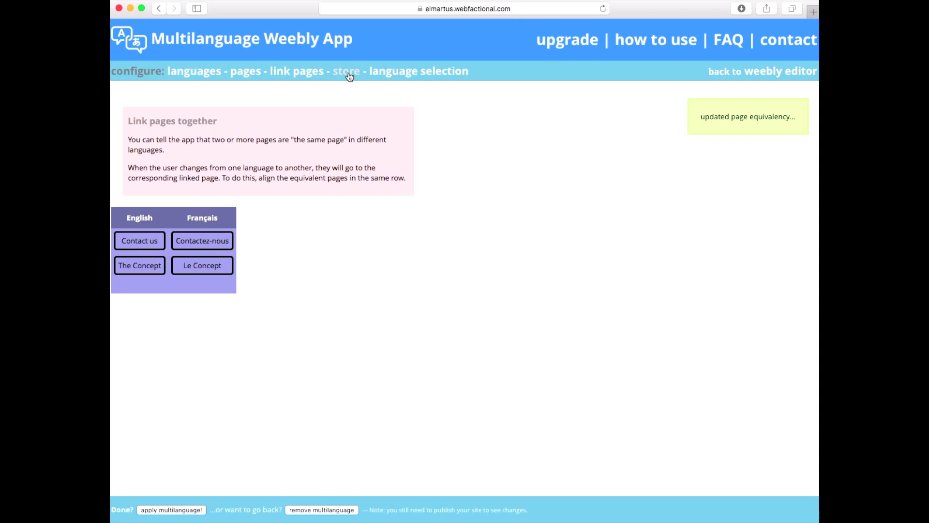
Step: In the store translations, retitle the two products 'Menu 1' and 'Menu 2'
left_click(348, 74)
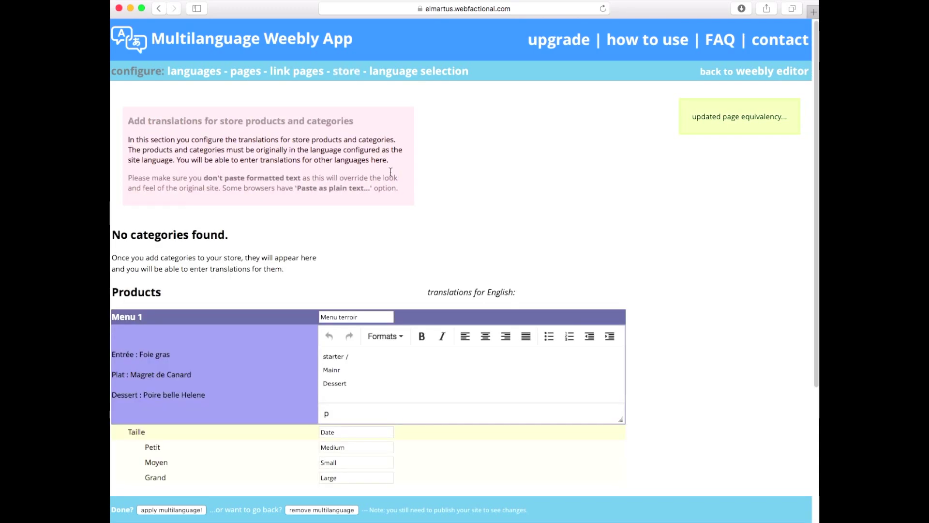
scroll(414, 212, "down", 2)
triple_click(366, 270)
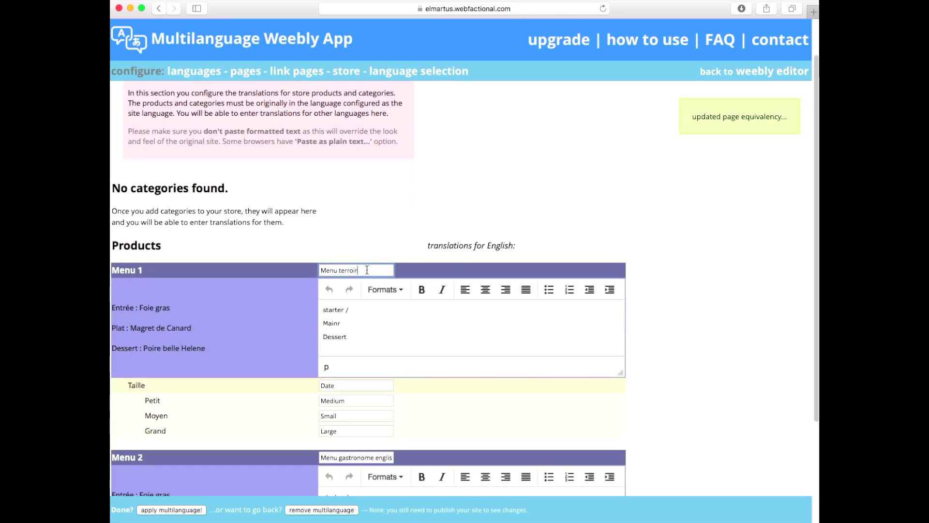
key("BackSpace")
type("Menu 1")
triple_click(358, 457)
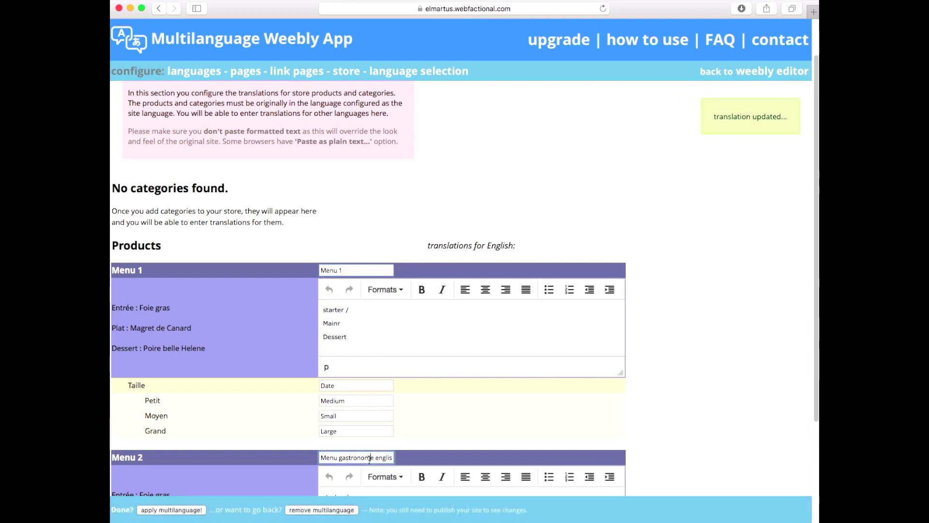
type("Menu 2")
Step: Add 'in english' to Menu 1's starter, main and dessert lines, then reuse that description for Menu 2
scroll(361, 334, "down", 2)
left_click(340, 267)
key("BackSpace")
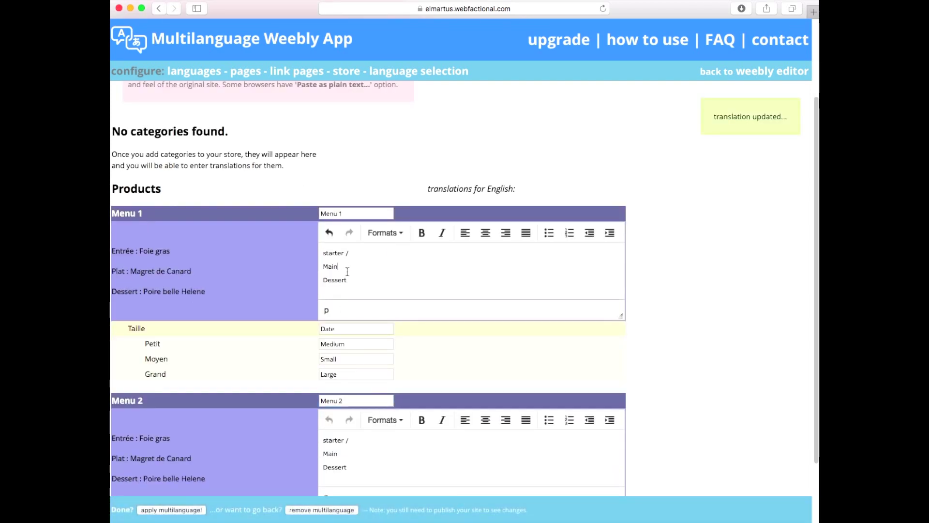
left_click(349, 253)
key("BackSpace")
type("/ in english Main / in english")
key("Down")
type("in eng")
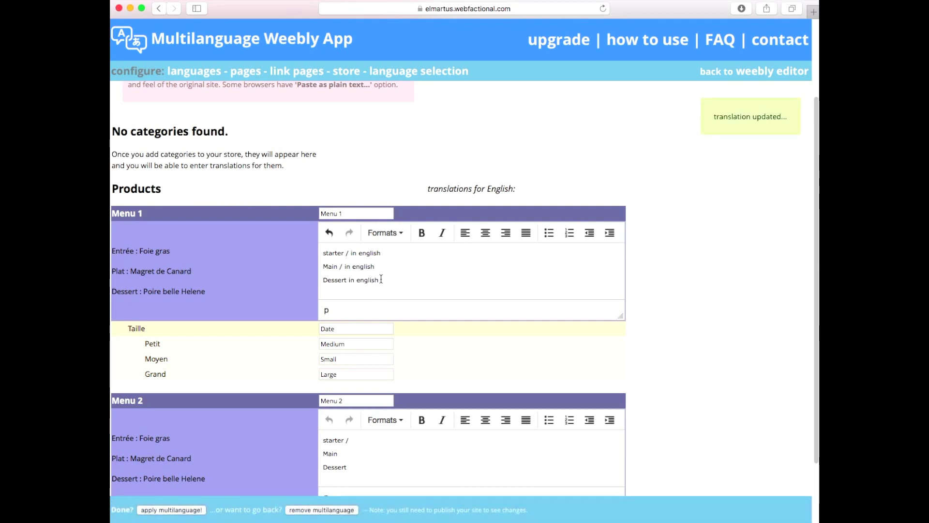
key("super+a")
key("super+c")
left_click(353, 469)
key("super+a")
key("super+v")
Step: Translate Menu 1's Taille option to 'Size' with values 'small' and 'medium'
scroll(405, 457, "down", 3)
left_click(341, 246)
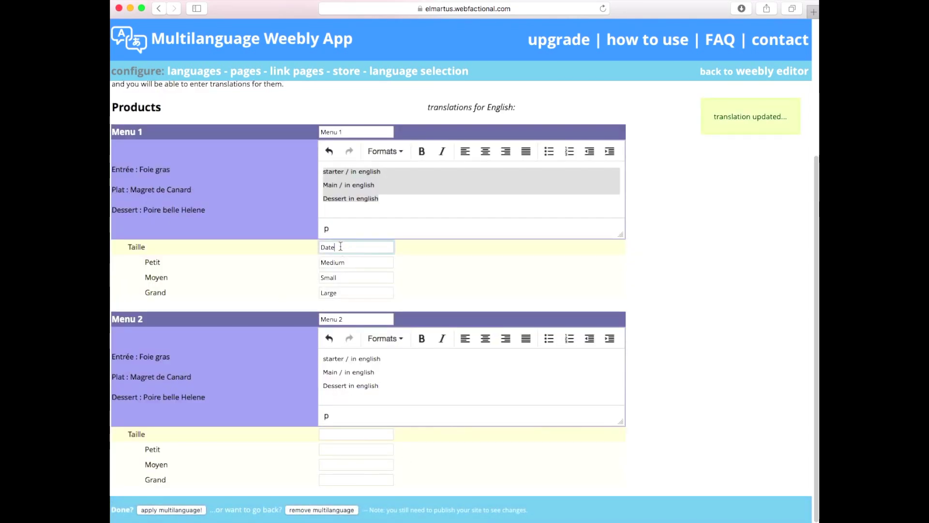
key("BackSpace")
key("BackSpace")
key("BackSpace")
key("BackSpace")
type("Size")
key("Tab")
type("small")
key("Tab")
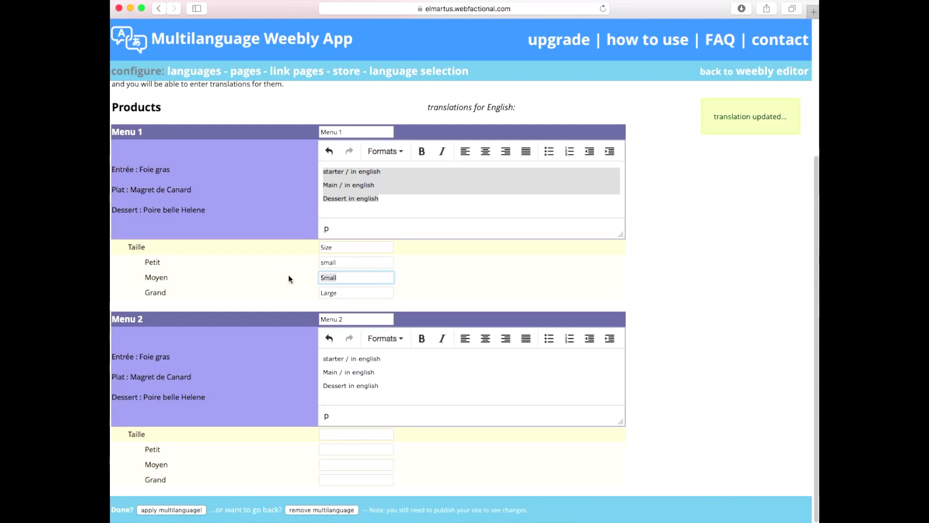
type("medium")
Step: Translate Menu 2's Taille option to 'size' with values 'small', 'medium' and 'large'
left_click(354, 435)
type("size")
key("Tab")
type("s")
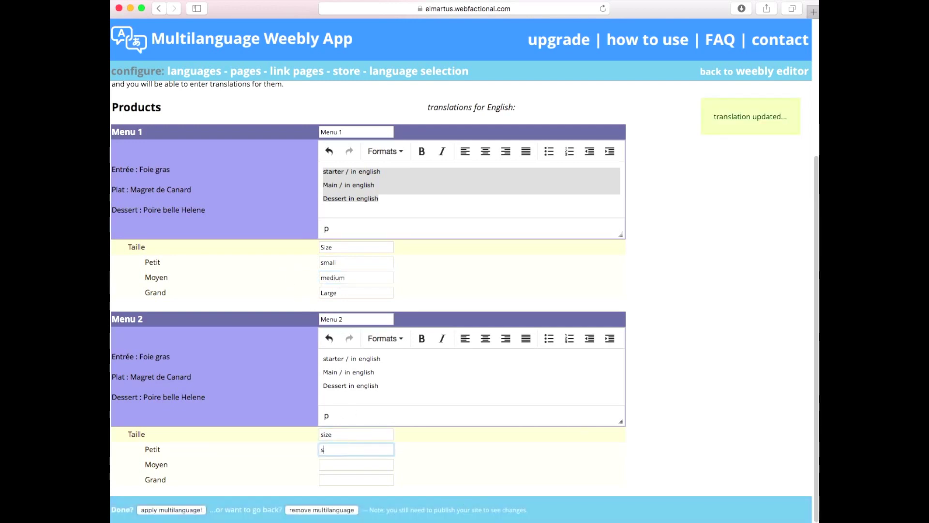
type("mall")
key("Tab")
type("medium")
key("Tab")
type("large")
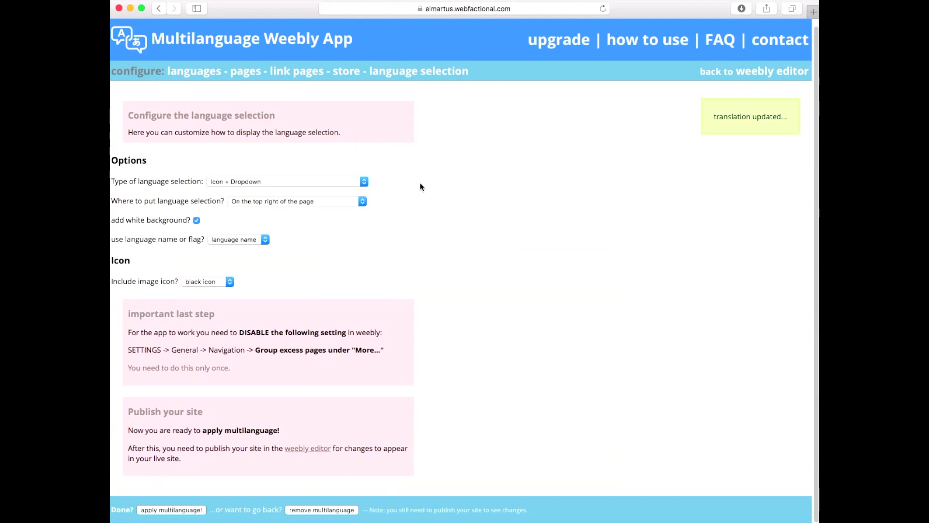
left_click(325, 182)
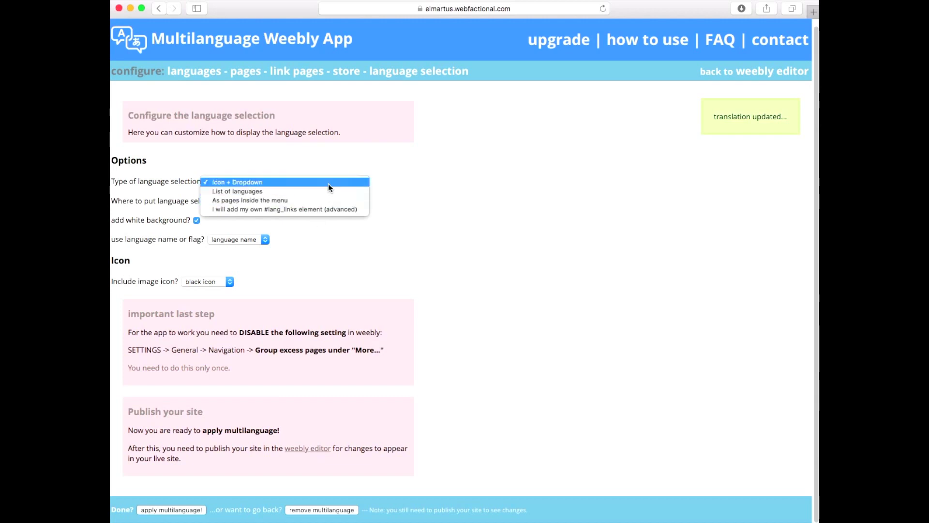
left_click(328, 184)
left_click(317, 202)
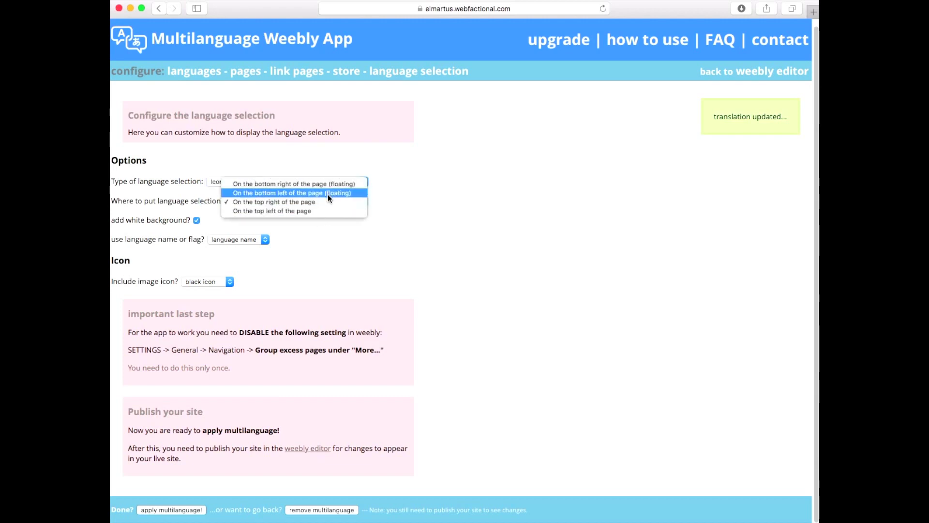
left_click(308, 218)
left_click(254, 240)
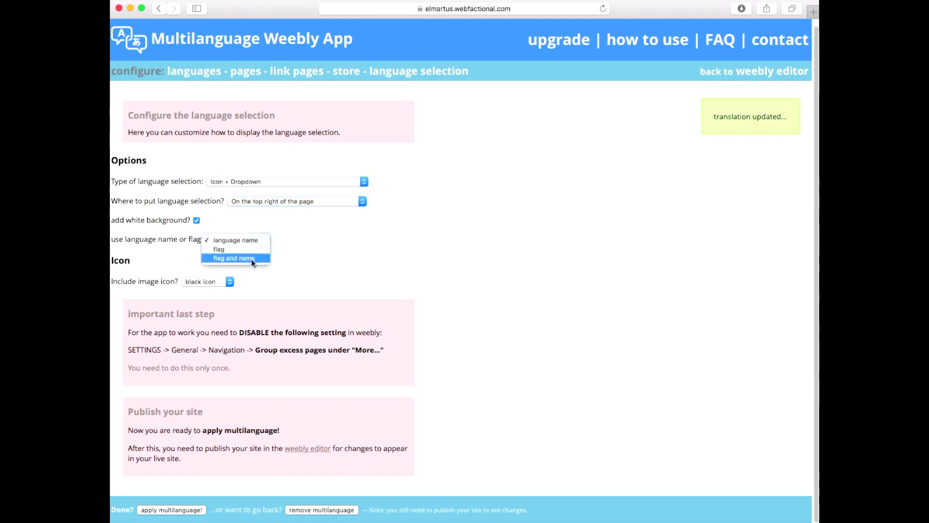
left_click(251, 240)
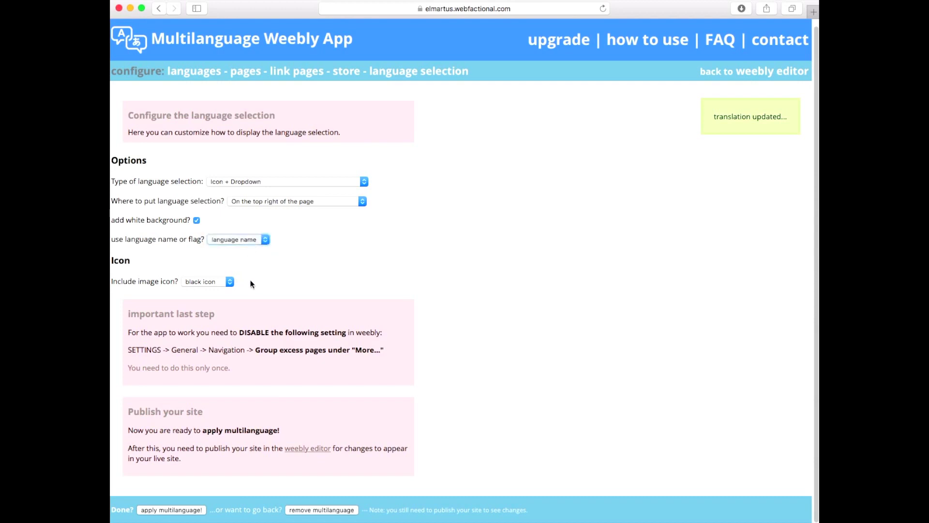
left_click(202, 283)
left_click(202, 283)
Step: Apply the multilanguage setup and go back to the Weebly editor
left_click(178, 511)
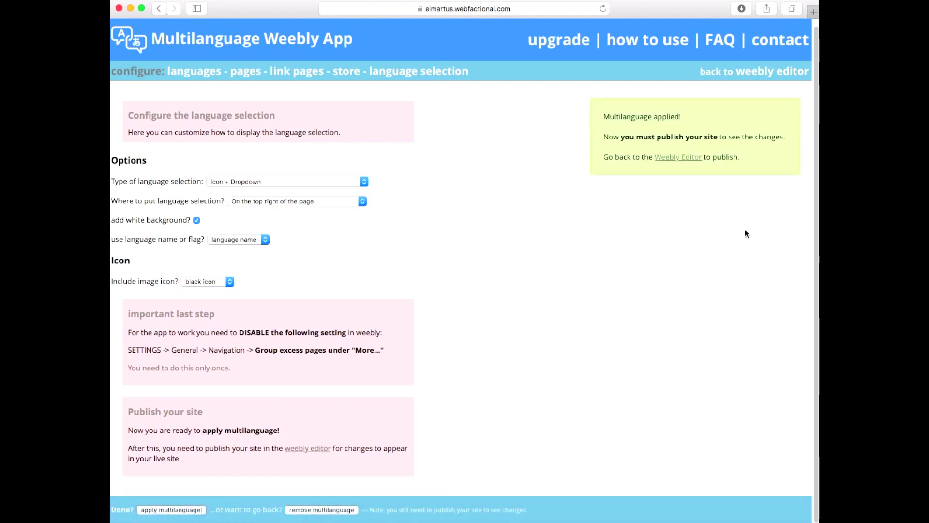
left_click(758, 74)
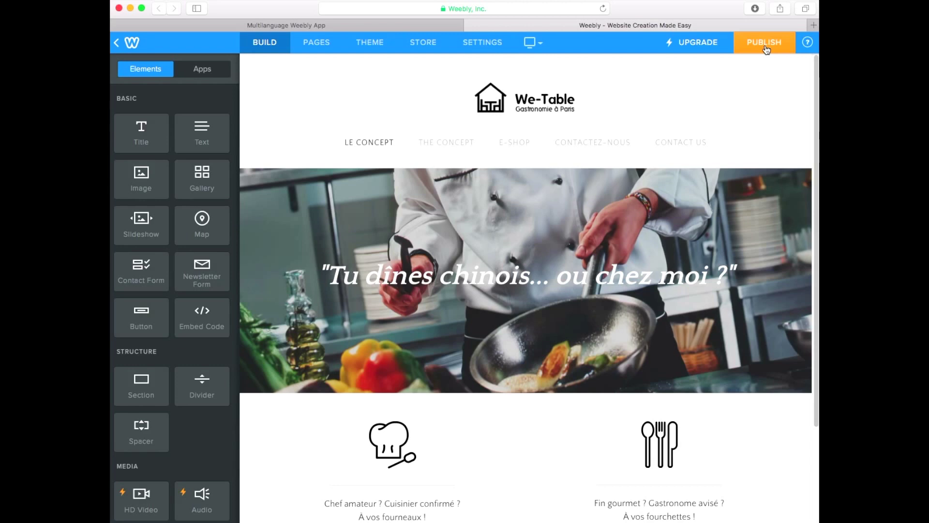
Step: Publish the We-Table site and open the live we-table.com site from the 'Website Published!' confirmation
left_click(767, 49)
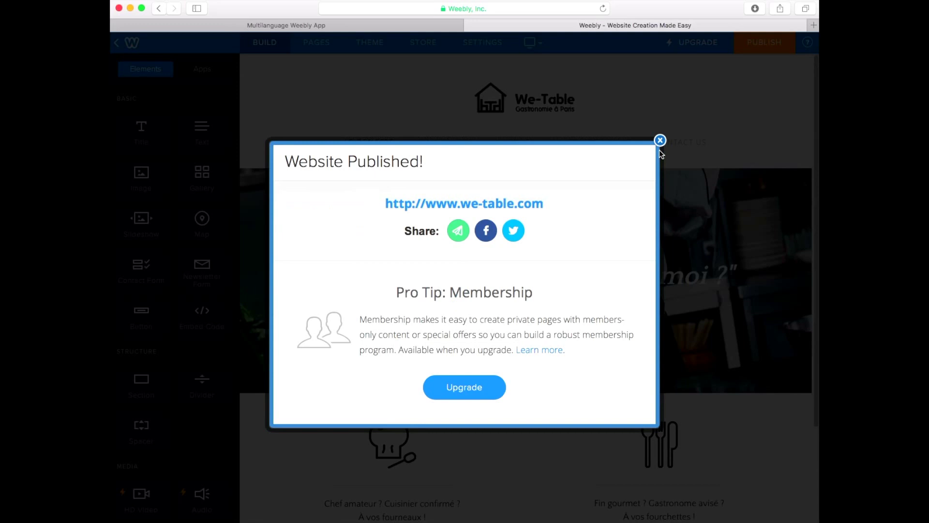
left_click(464, 203)
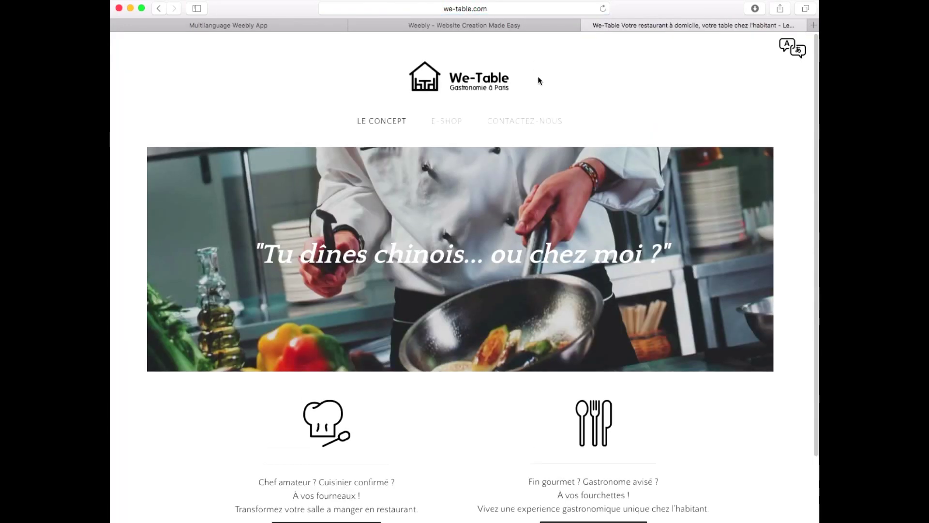
Step: Switch the live site to English and open the Menu 1 product from the E-SHOP page
scroll(684, 99, "down", 3)
scroll(682, 101, "up", 3)
mouse_move(792, 49)
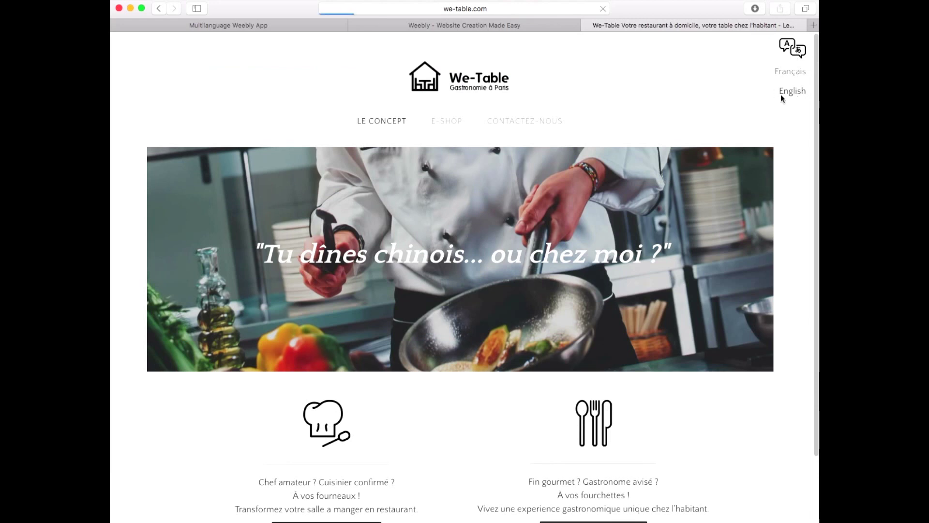
scroll(664, 95, "down", 3)
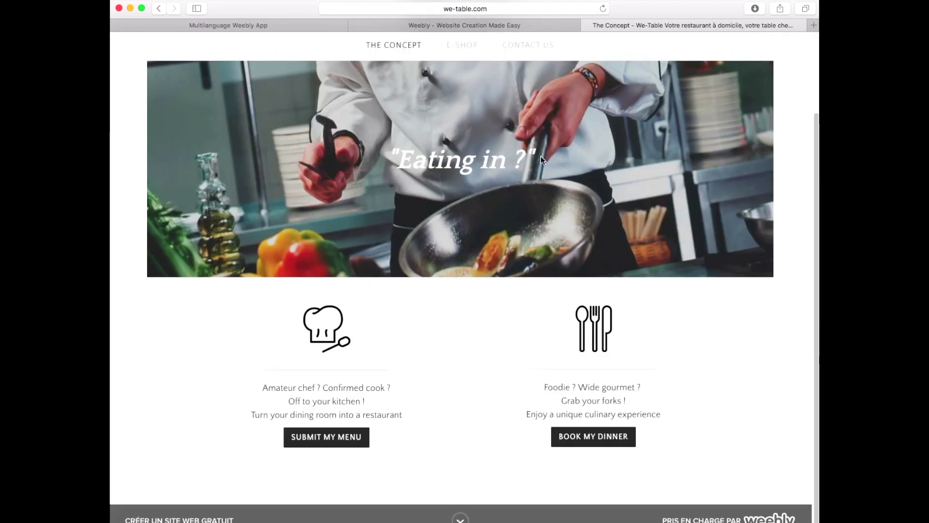
scroll(472, 295, "up", 3)
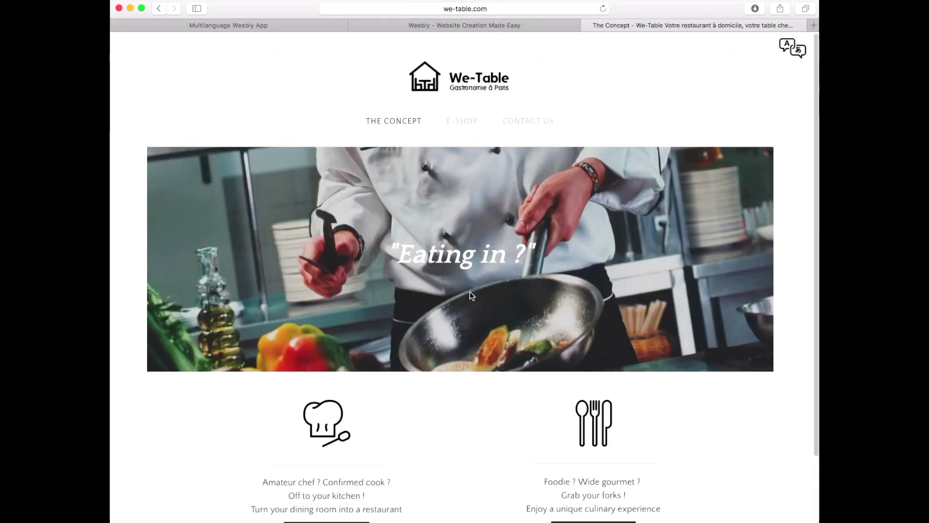
left_click(467, 122)
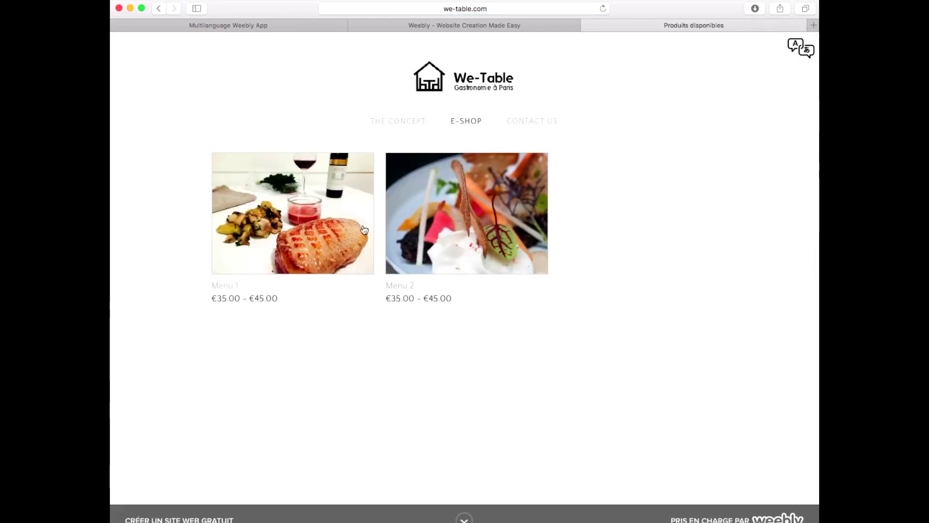
left_click(338, 225)
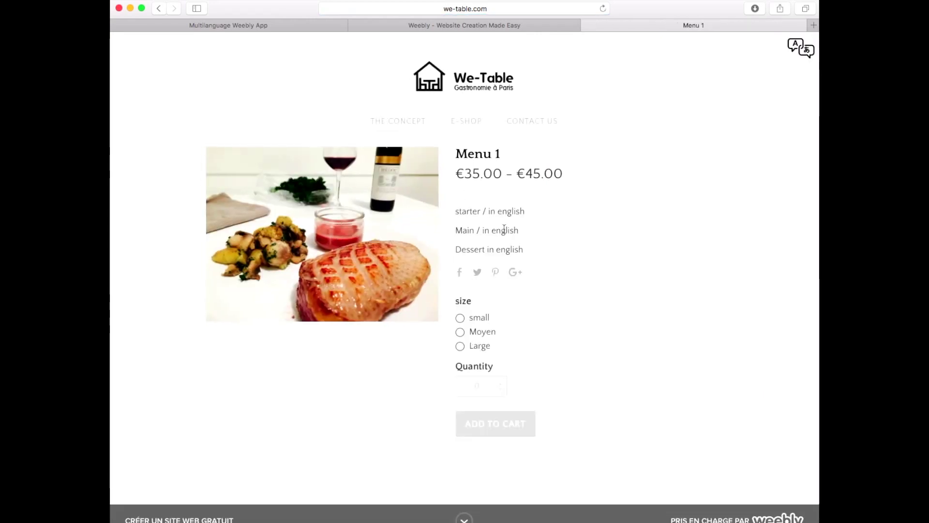